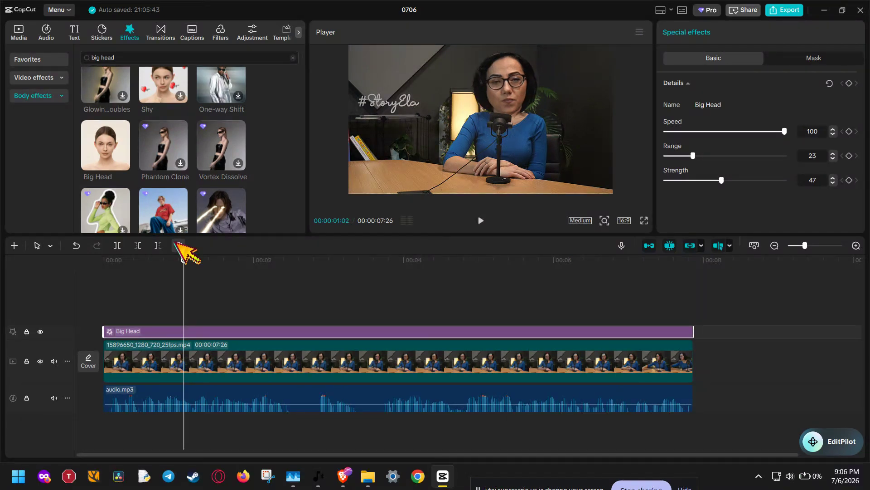
Step: Clear the timeline by deleting the Big Head effect, the 15896650 video clip and the audio.mp3 track
{"action": "left_click", "coordinate": [179, 244]}
{"action": "left_click", "coordinate": [201, 358]}
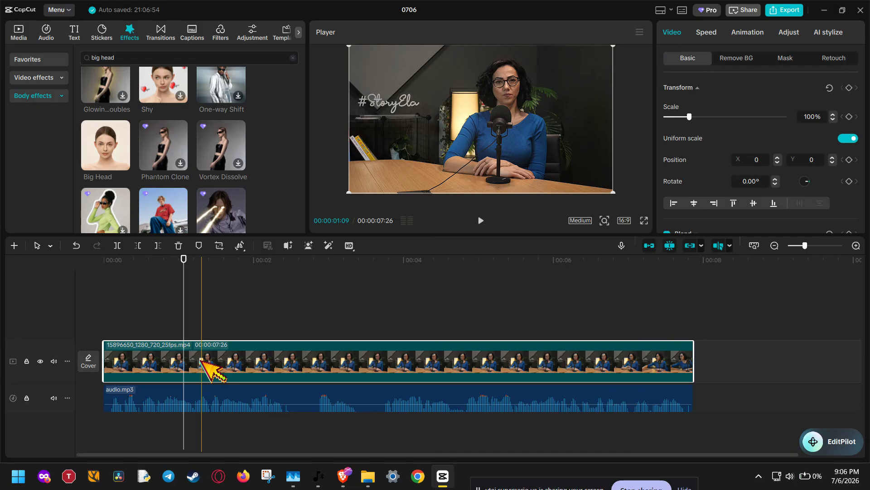
{"action": "key", "text": "Delete"}
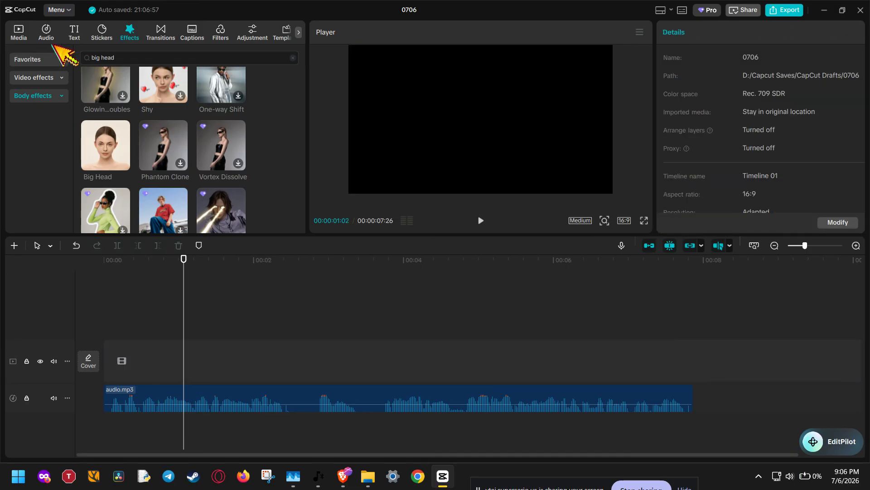
{"action": "left_click", "coordinate": [26, 34]}
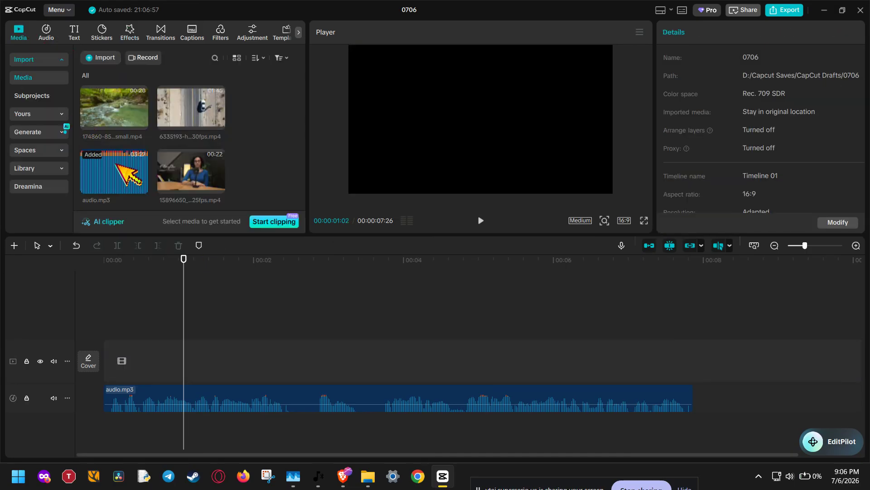
{"action": "left_click", "coordinate": [200, 395]}
{"action": "key", "text": "Delete"}
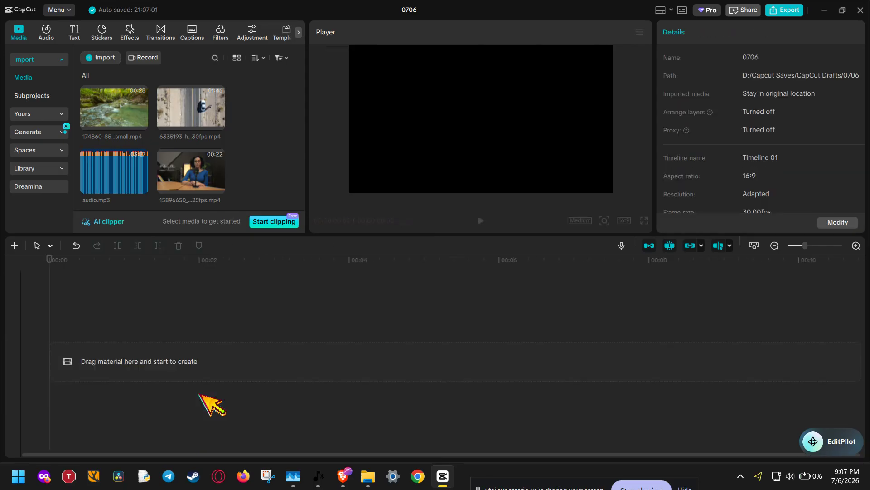
{"action": "left_click_drag", "start_coordinate": [128, 108], "coordinate": [114, 350]}
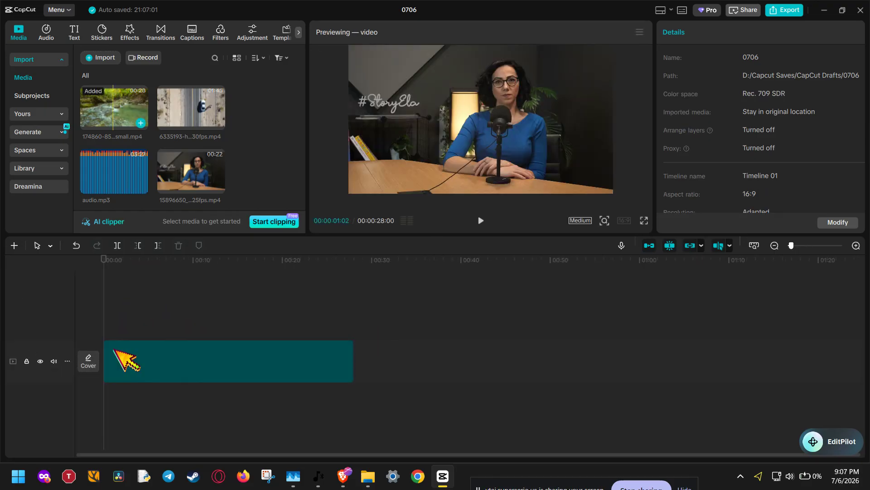
{"action": "left_click", "coordinate": [625, 220]}
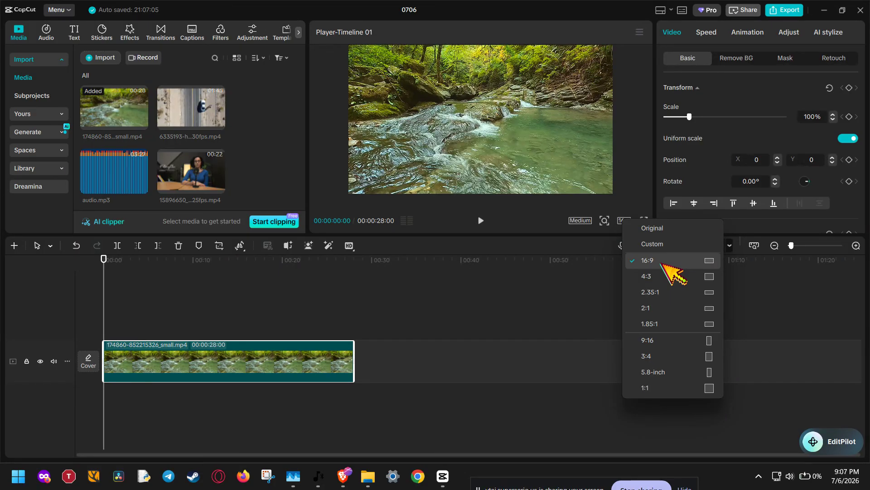
{"action": "left_click", "coordinate": [585, 263]}
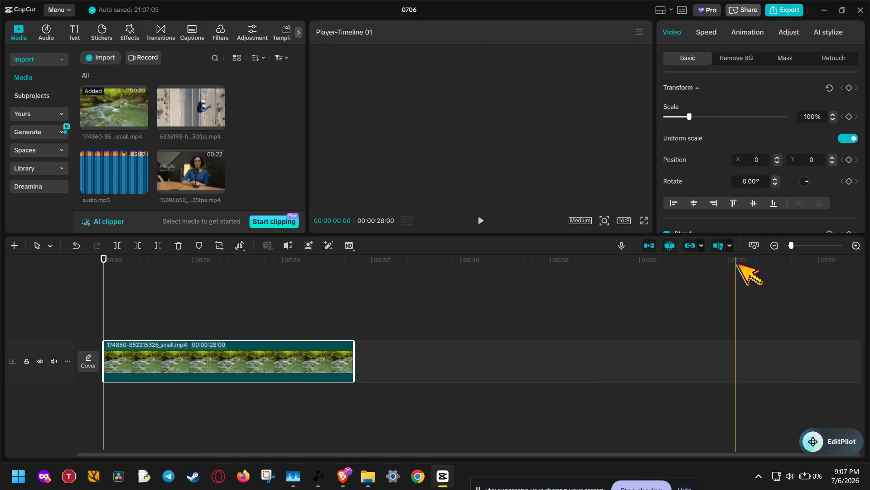
Step: Trim the end of the river clip to a duration of 00:00:05:05 and fit the timeline view to it
{"action": "left_click", "coordinate": [754, 247]}
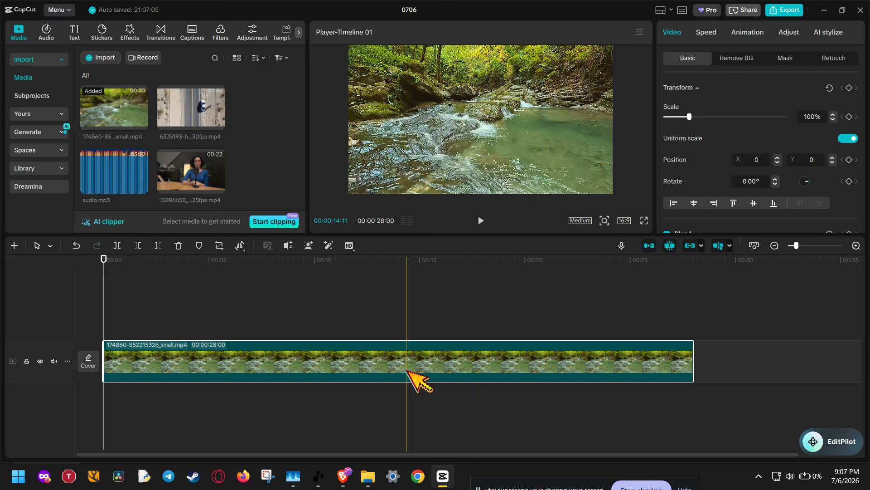
{"action": "left_click", "coordinate": [107, 362]}
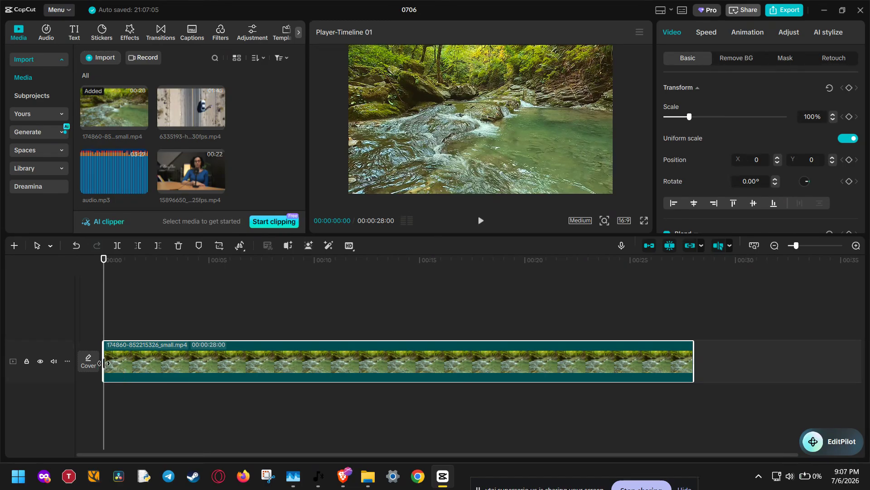
{"action": "mouse_move", "coordinate": [104, 363]}
{"action": "left_mouse_down"}
{"action": "mouse_move", "coordinate": [191, 361]}
{"action": "mouse_move", "coordinate": [103, 362]}
{"action": "left_mouse_up"}
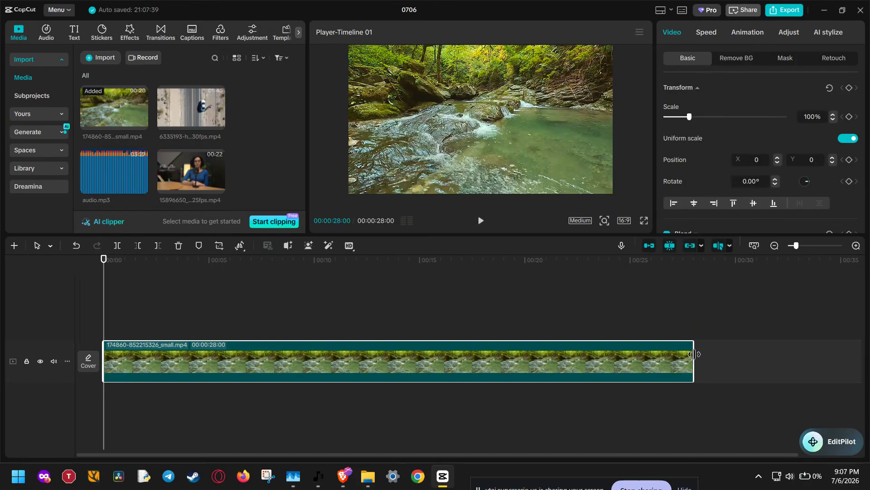
{"action": "left_click_drag", "start_coordinate": [693, 354], "coordinate": [211, 338]}
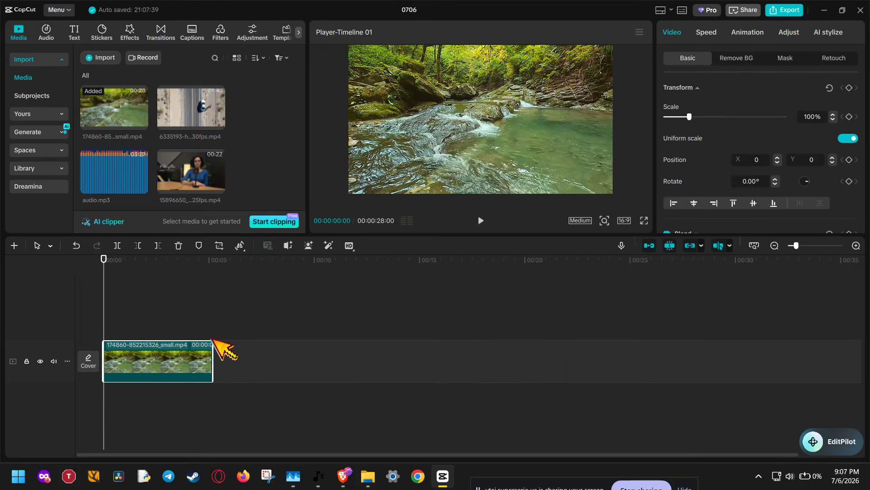
{"action": "left_click", "coordinate": [754, 245]}
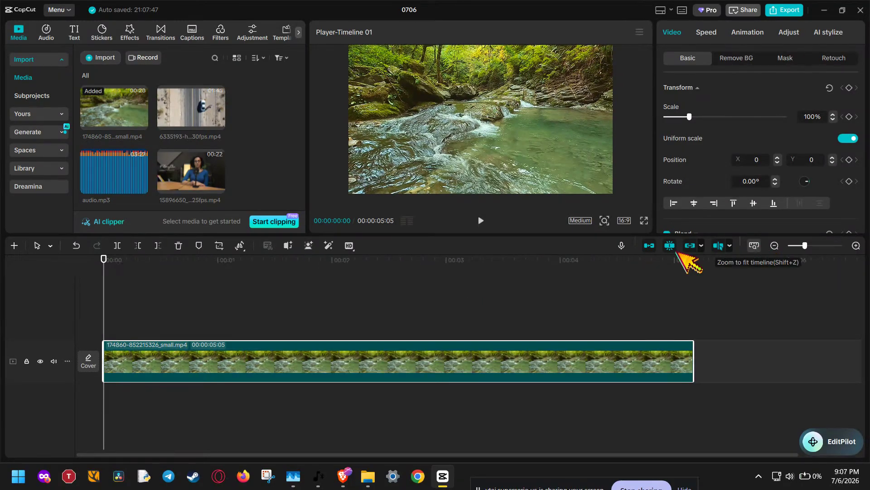
Step: Add a default text layer above the river clip from the start and extend it to the clip's full length
{"action": "left_click", "coordinate": [74, 34]}
{"action": "left_click", "coordinate": [85, 59]}
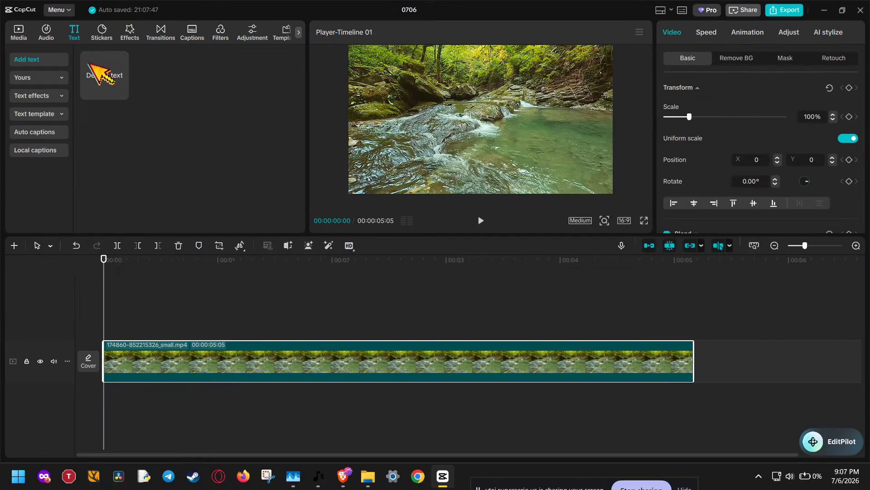
{"action": "left_click_drag", "start_coordinate": [119, 85], "coordinate": [294, 337]}
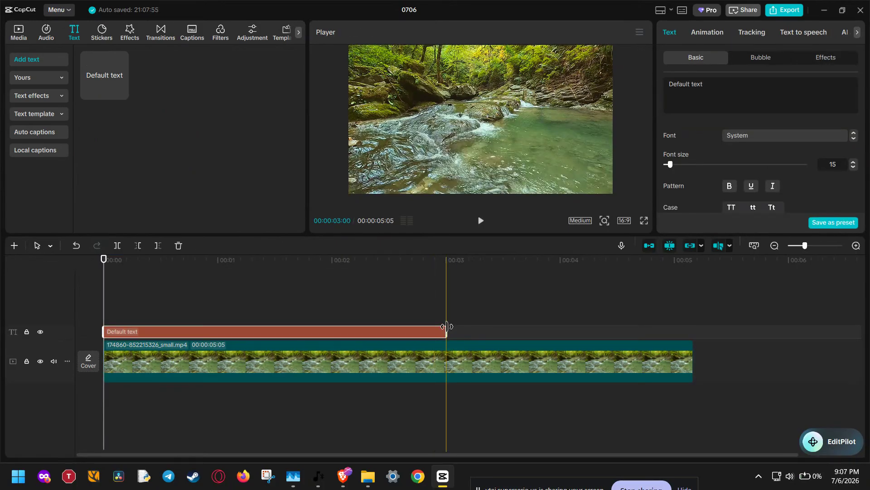
{"action": "left_click_drag", "start_coordinate": [447, 332], "coordinate": [693, 334]}
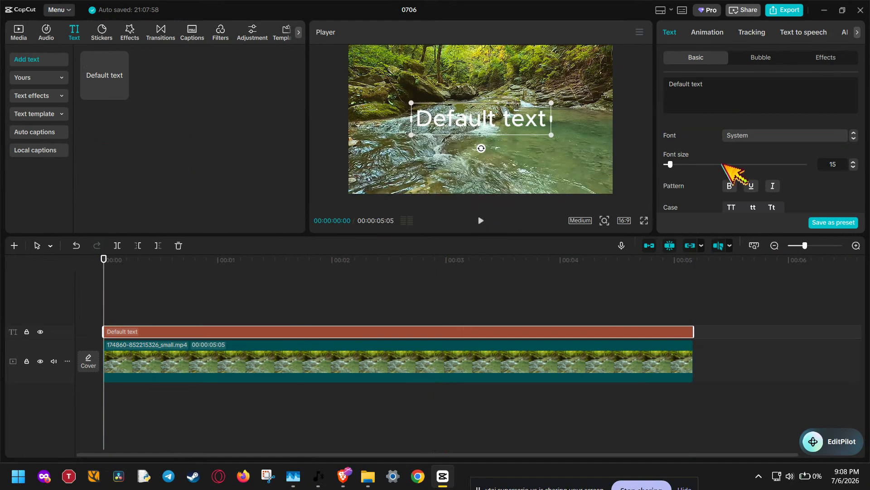
Step: Set the text's font to ZY Modern and its font size to 24
{"action": "left_click_drag", "start_coordinate": [671, 165], "coordinate": [676, 165]}
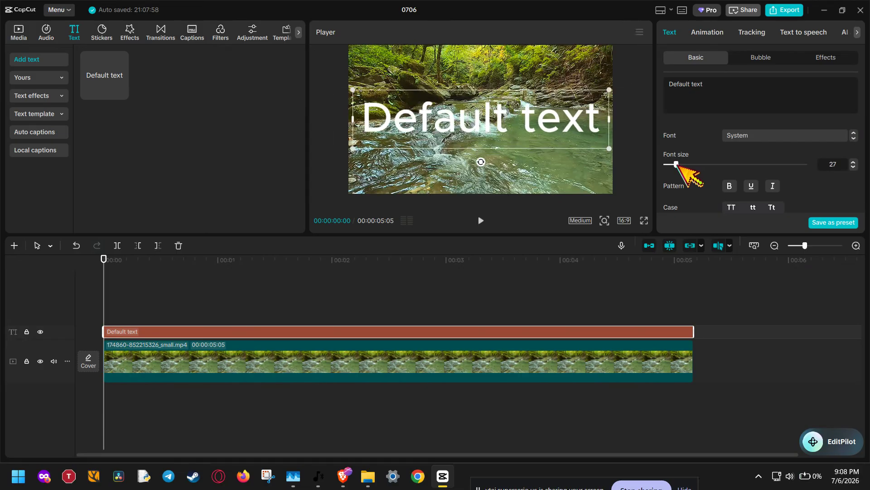
{"action": "left_click", "coordinate": [733, 137]}
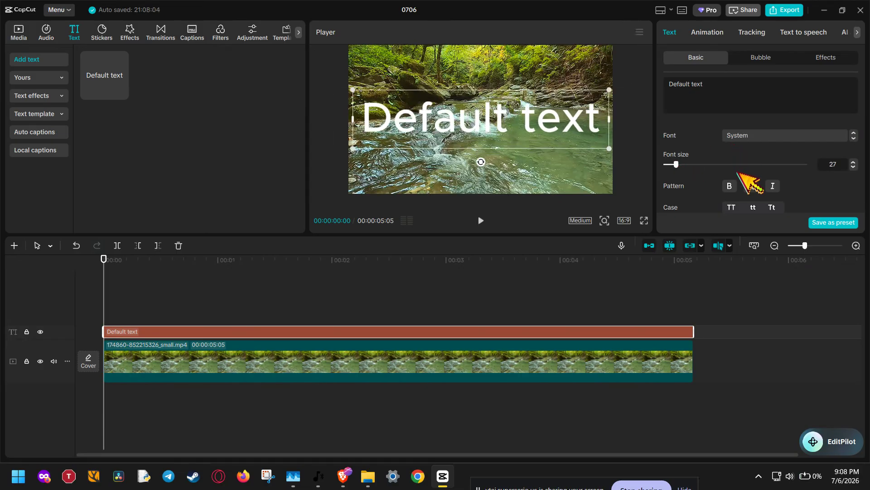
{"action": "left_click", "coordinate": [769, 166]}
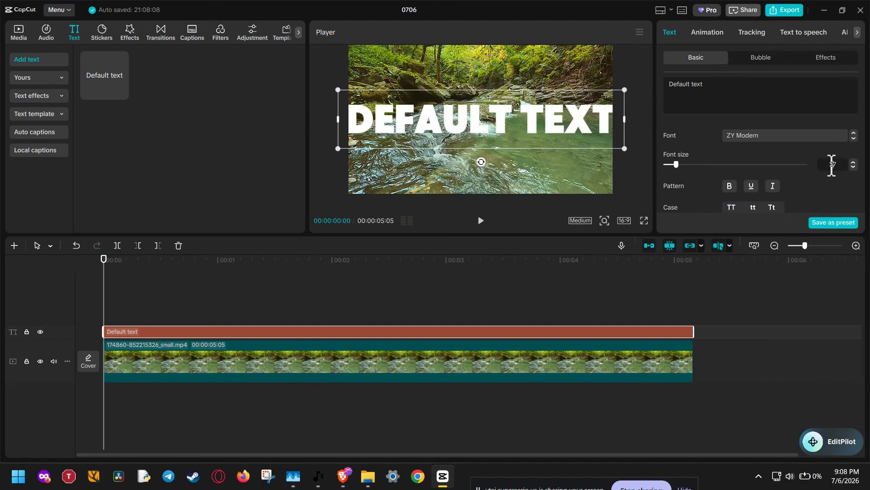
{"action": "scroll", "coordinate": [832, 166], "scroll_direction": "down", "scroll_amount": 2}
{"action": "scroll", "coordinate": [832, 166], "scroll_direction": "down", "scroll_amount": 1}
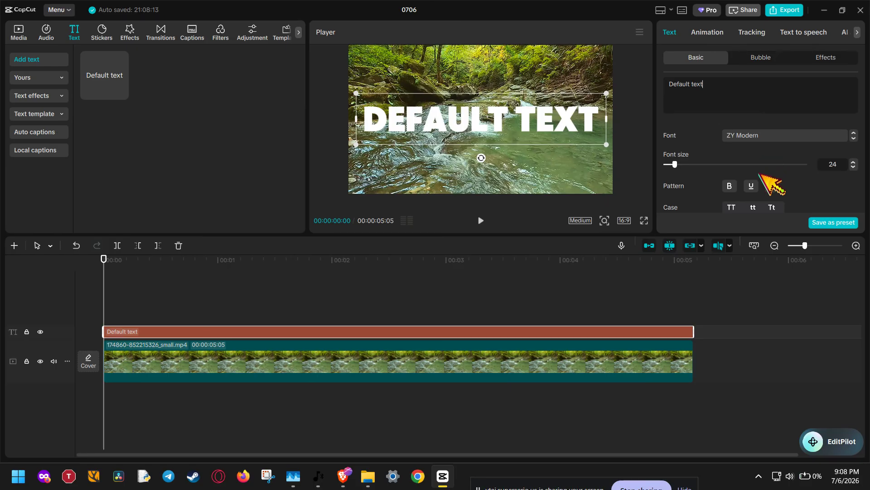
Step: Try pink, purple and black for the text, and settle on yellow F4C70F as its colour
{"action": "scroll", "coordinate": [768, 172], "scroll_direction": "down", "scroll_amount": 3}
{"action": "left_click", "coordinate": [764, 154]}
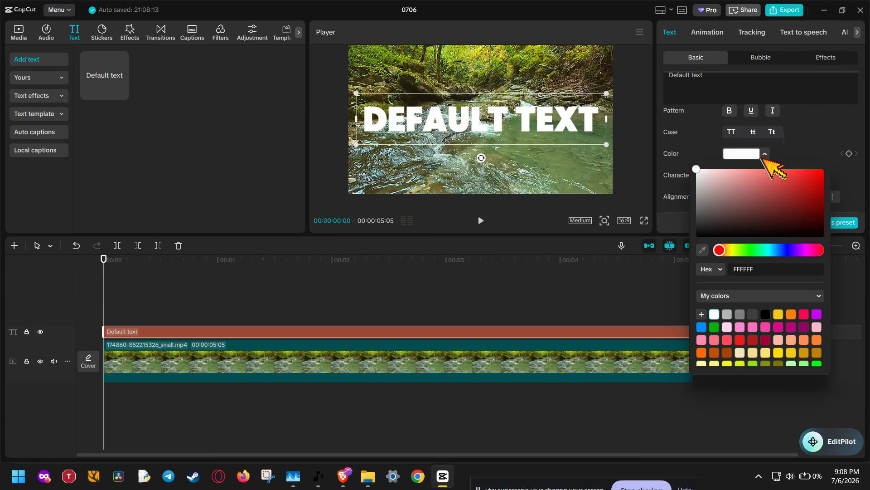
{"action": "left_click", "coordinate": [766, 328]}
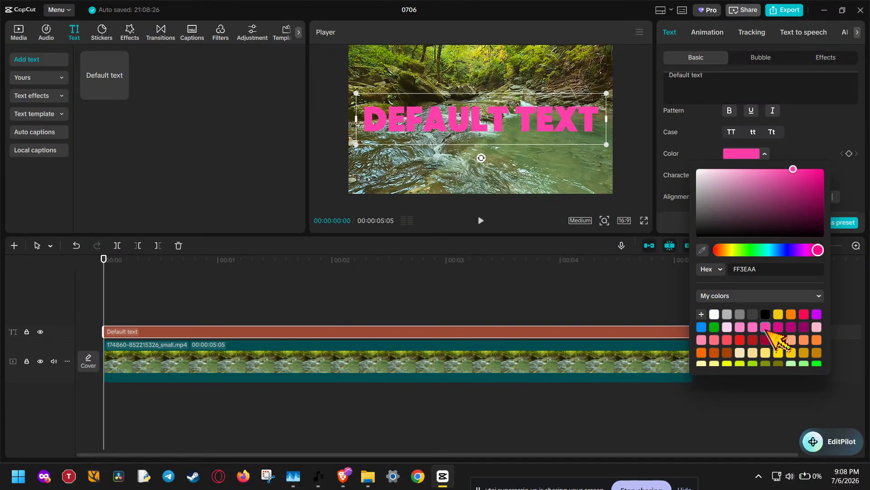
{"action": "left_click", "coordinate": [804, 328]}
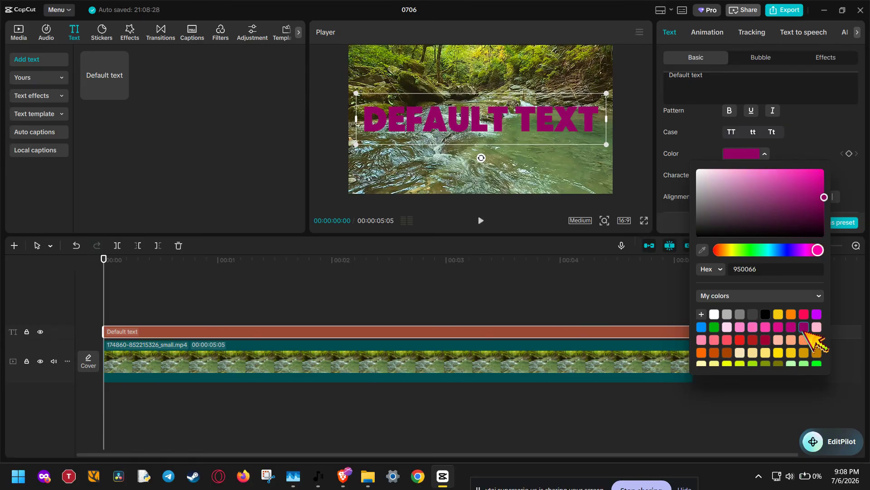
{"action": "left_click", "coordinate": [765, 314]}
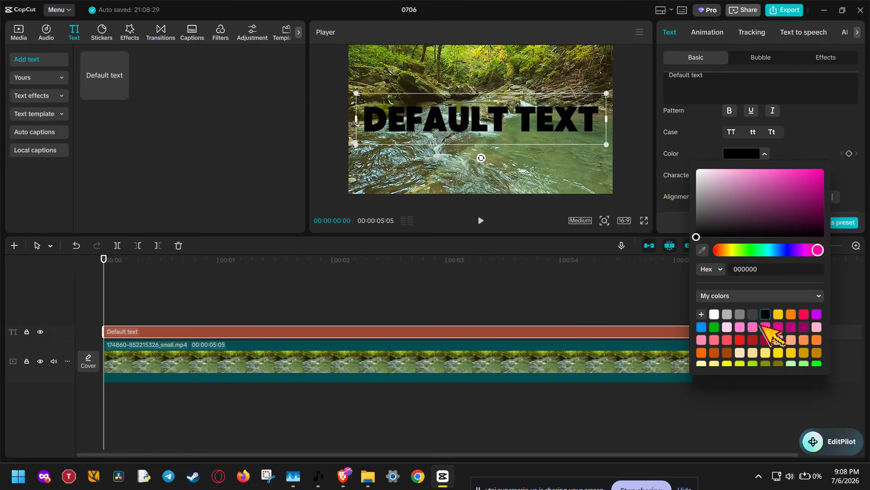
{"action": "left_click", "coordinate": [778, 314]}
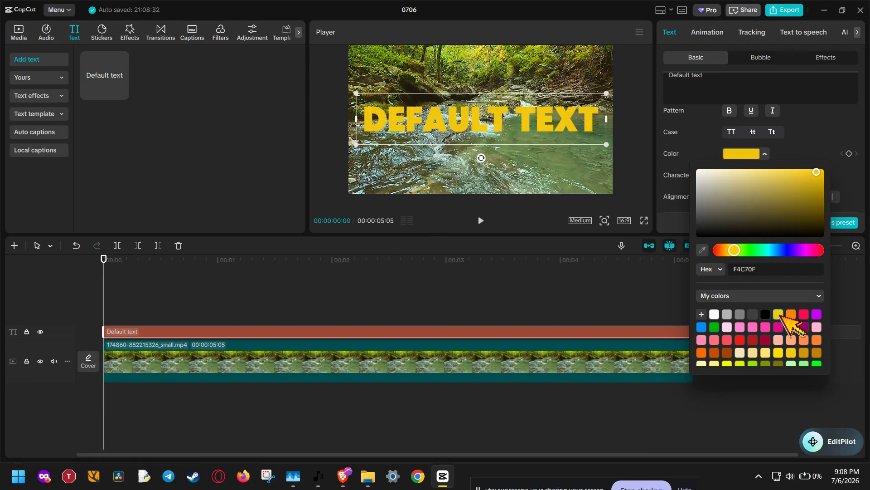
{"action": "left_click", "coordinate": [543, 222]}
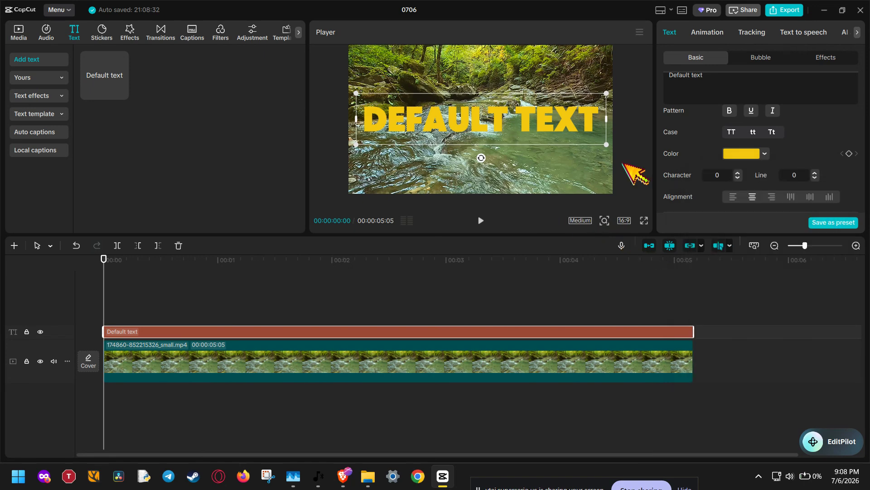
Step: Apply the letter-by-letter In animation to the text and set its duration to 1.1 s
{"action": "left_click", "coordinate": [716, 37]}
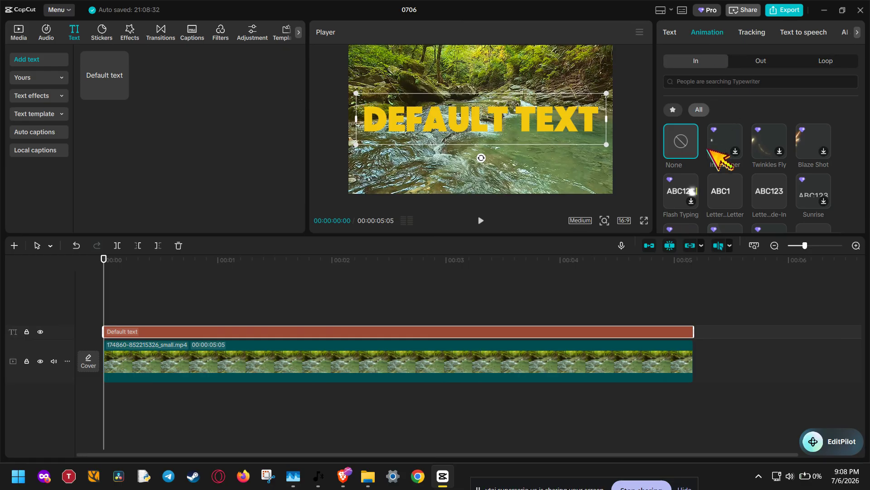
{"action": "scroll", "coordinate": [709, 147], "scroll_direction": "down", "scroll_amount": 2}
{"action": "scroll", "coordinate": [713, 147], "scroll_direction": "up", "scroll_amount": 2}
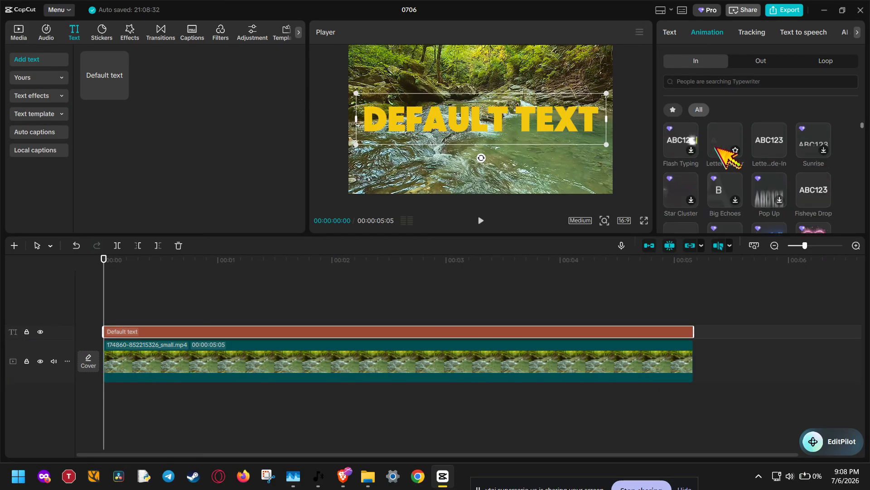
{"action": "left_click", "coordinate": [722, 191]}
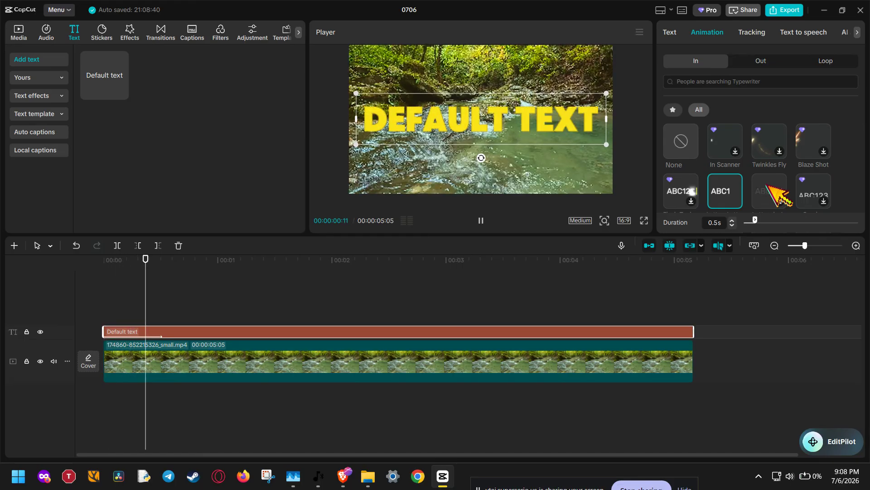
{"action": "left_click", "coordinate": [720, 191]}
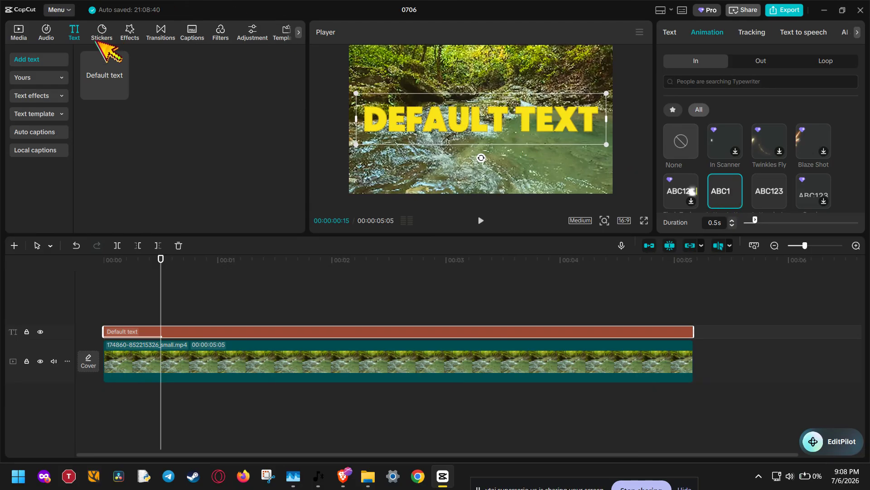
{"action": "left_click_drag", "start_coordinate": [755, 221], "coordinate": [769, 220]}
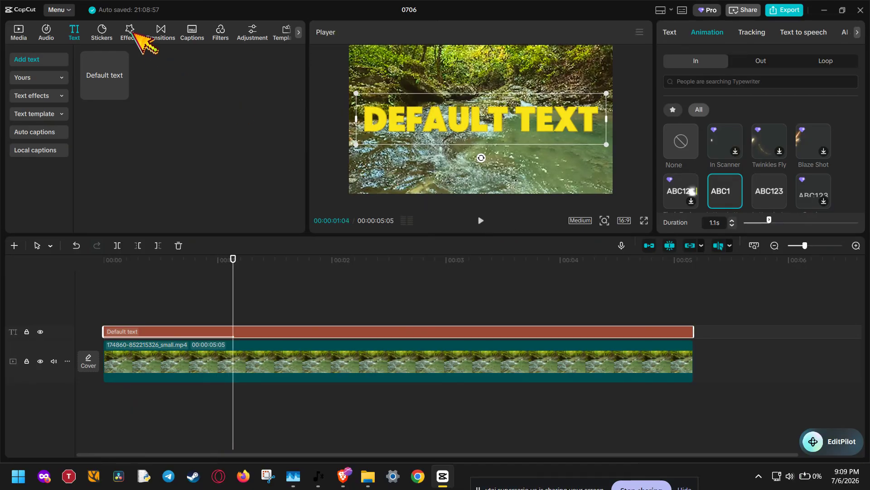
Step: Add the Typewriter 02-02 (Type) sound effect from the timeline start, cut it off after 00:00:01:16, and return the playhead near the beginning
{"action": "left_click", "coordinate": [47, 31]}
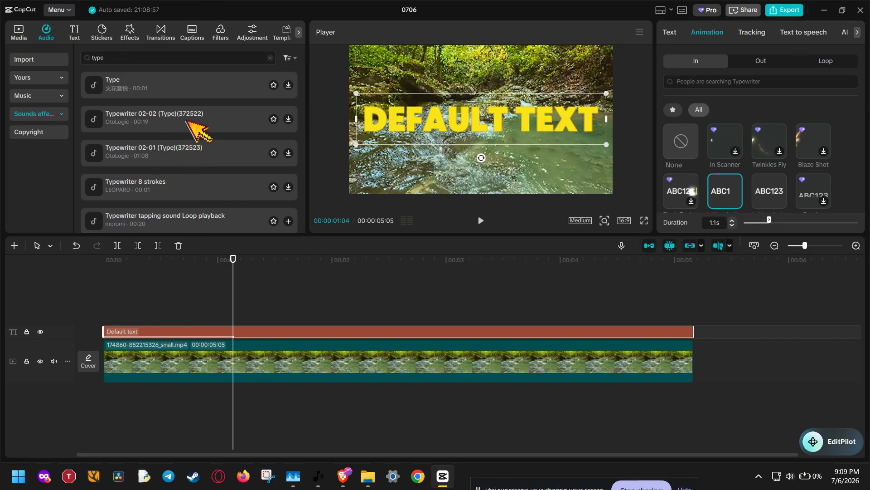
{"action": "left_click_drag", "start_coordinate": [187, 121], "coordinate": [104, 403]}
{"action": "left_click", "coordinate": [279, 292]}
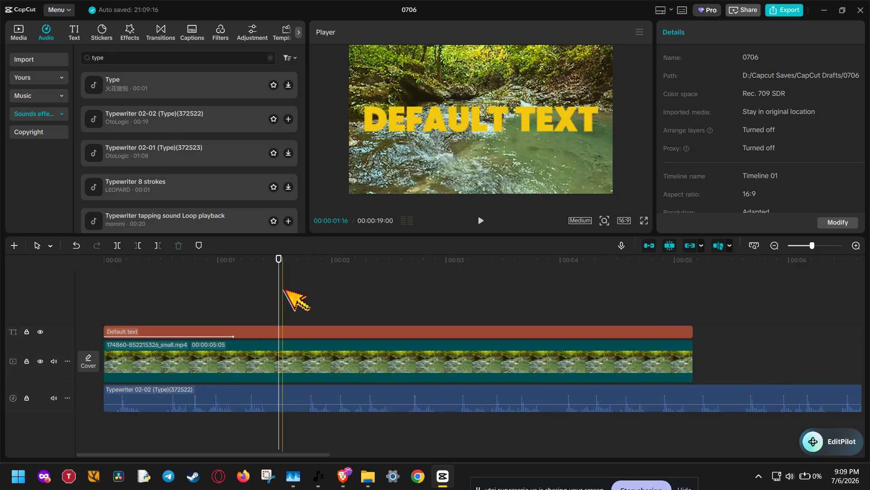
{"action": "left_click", "coordinate": [261, 396]}
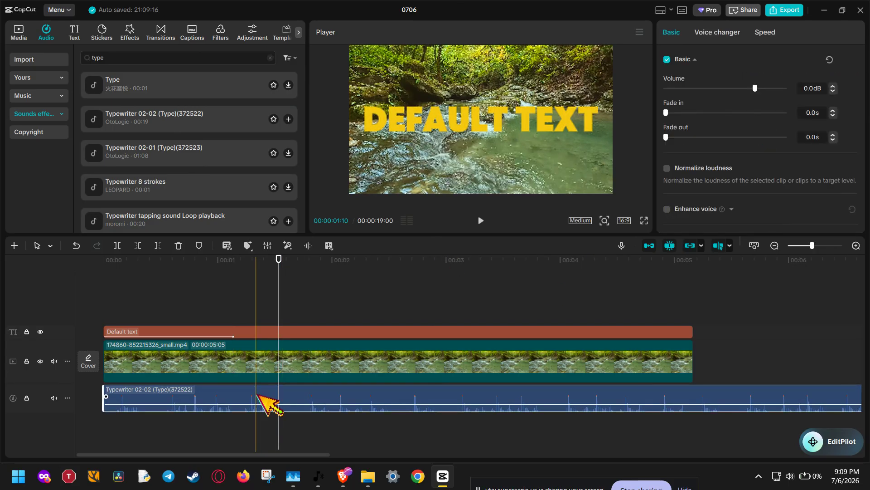
{"action": "left_click", "coordinate": [157, 245]}
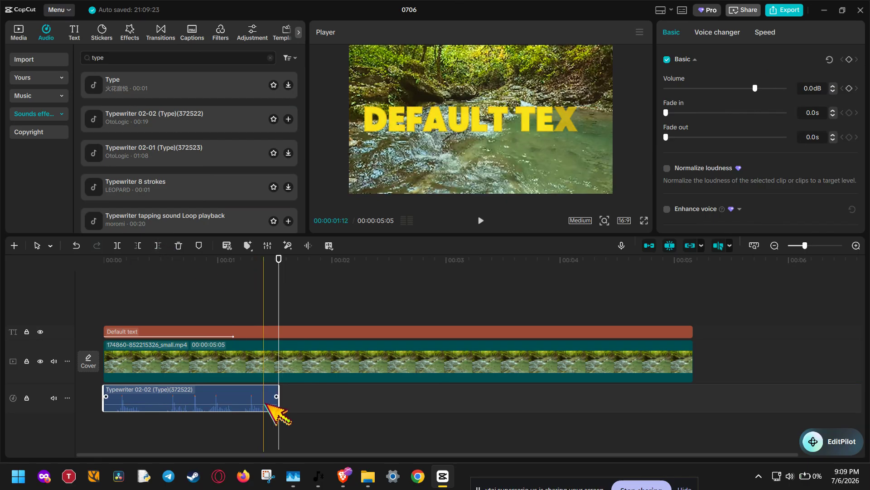
{"action": "left_click", "coordinate": [106, 288]}
{"action": "left_click", "coordinate": [106, 288]}
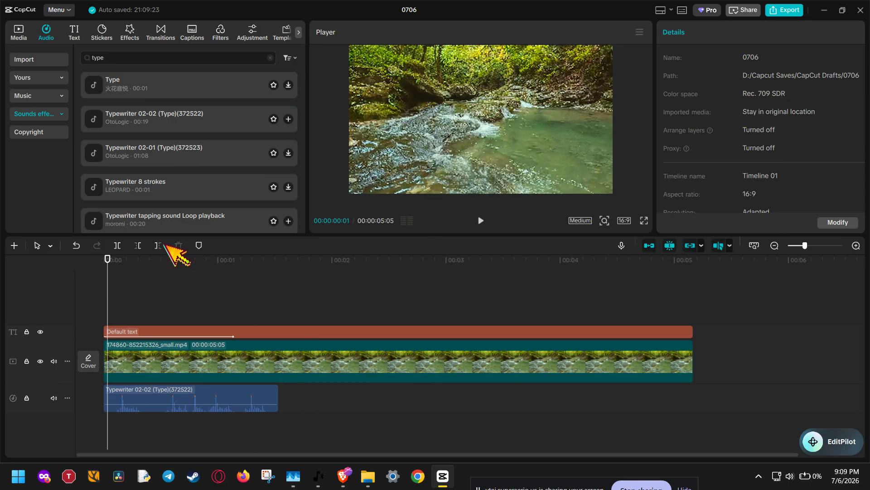
Step: Play the video from near the start to check the title animation against the typewriter sound, and pause at 00:00:02:15
{"action": "left_click", "coordinate": [481, 220]}
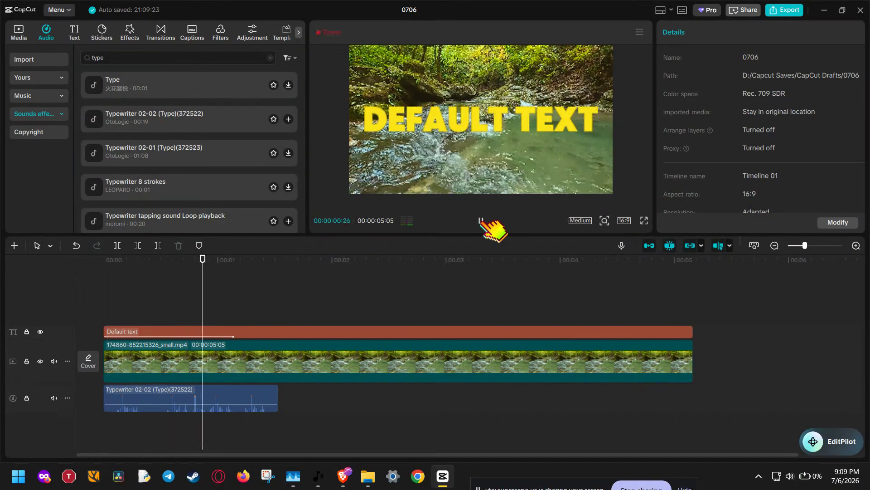
{"action": "left_click", "coordinate": [481, 221]}
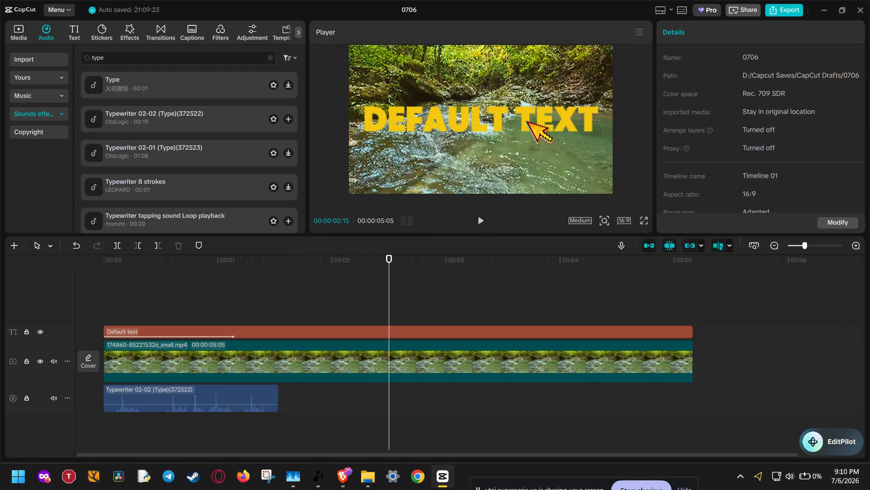
Step: Try black-on-white, black-on-yellow, pink-glow and yellow-with-red-shadow style presets on the title text, and settle on black with a green shadow
{"action": "left_click", "coordinate": [539, 134]}
{"action": "scroll", "coordinate": [677, 190], "scroll_direction": "down", "scroll_amount": 3}
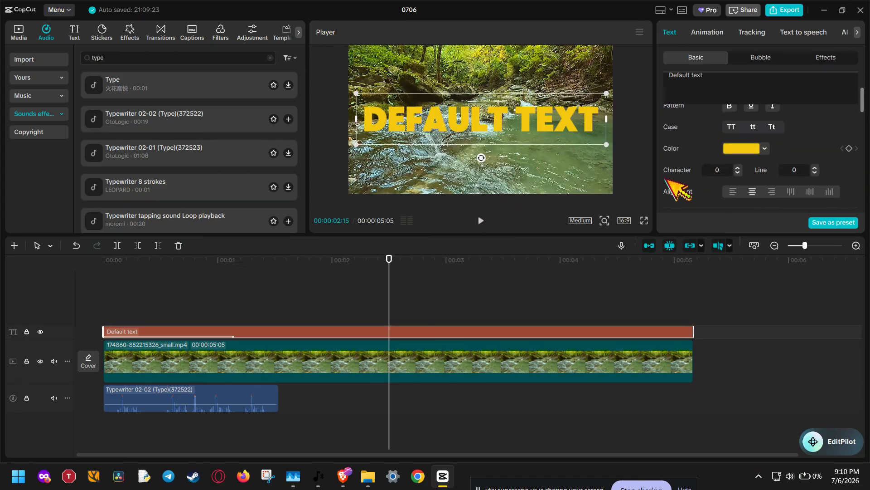
{"action": "scroll", "coordinate": [677, 190], "scroll_direction": "down", "scroll_amount": 5}
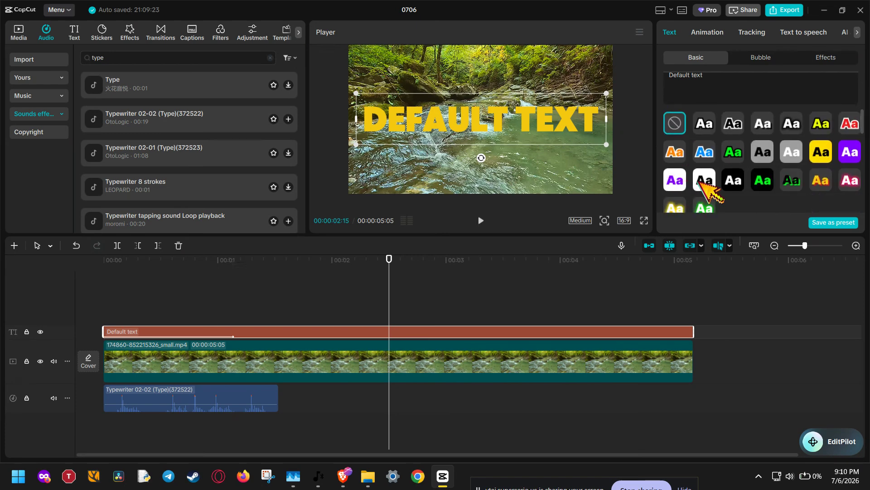
{"action": "left_click", "coordinate": [704, 180]}
{"action": "left_click", "coordinate": [821, 152]}
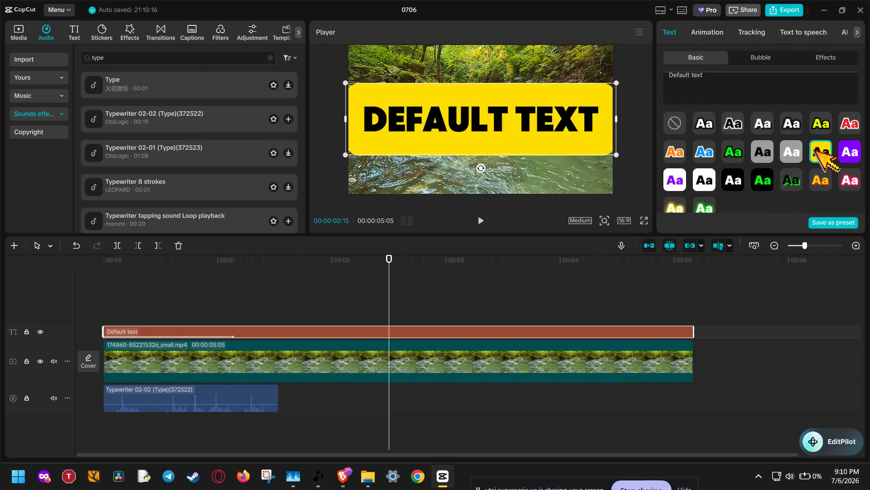
{"action": "left_click", "coordinate": [793, 182]}
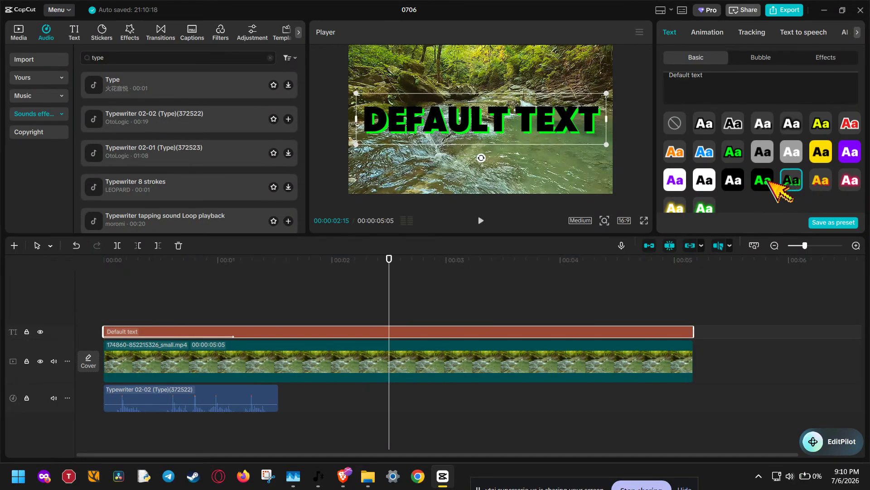
{"action": "left_click", "coordinate": [851, 183]}
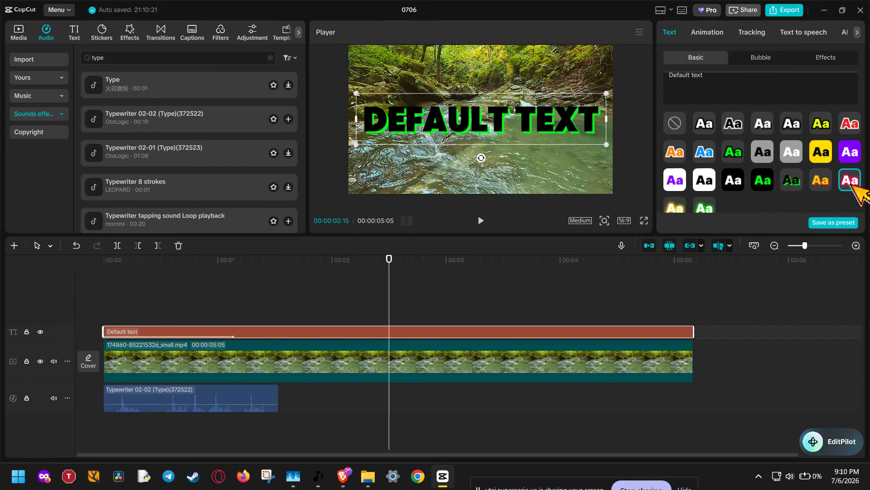
{"action": "scroll", "coordinate": [819, 181], "scroll_direction": "down", "scroll_amount": 1}
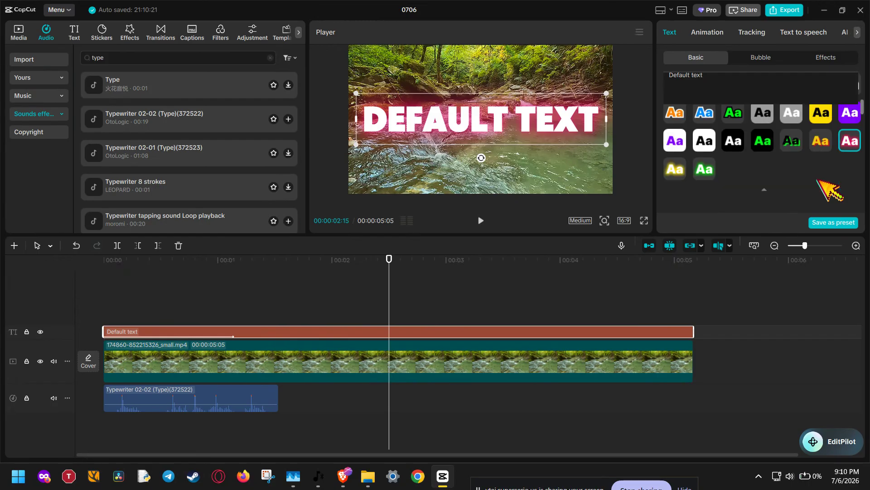
{"action": "left_click", "coordinate": [821, 140]}
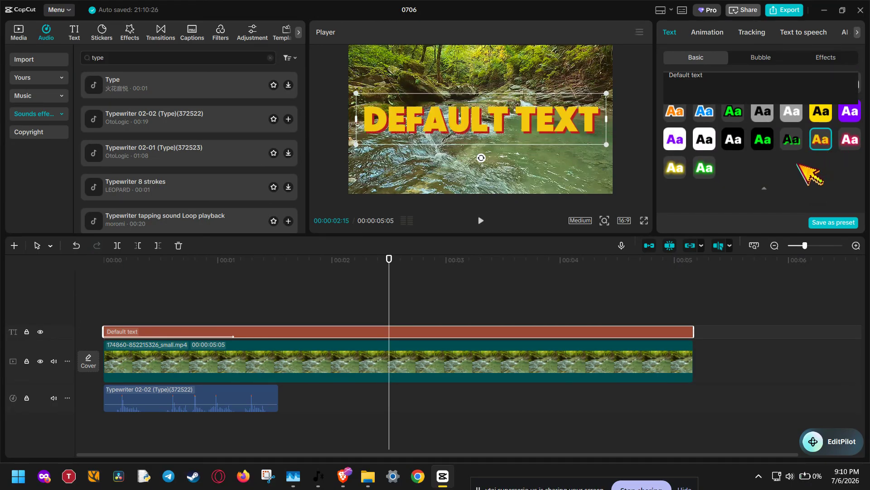
{"action": "scroll", "coordinate": [796, 164], "scroll_direction": "up", "scroll_amount": 1}
{"action": "left_click", "coordinate": [788, 178]}
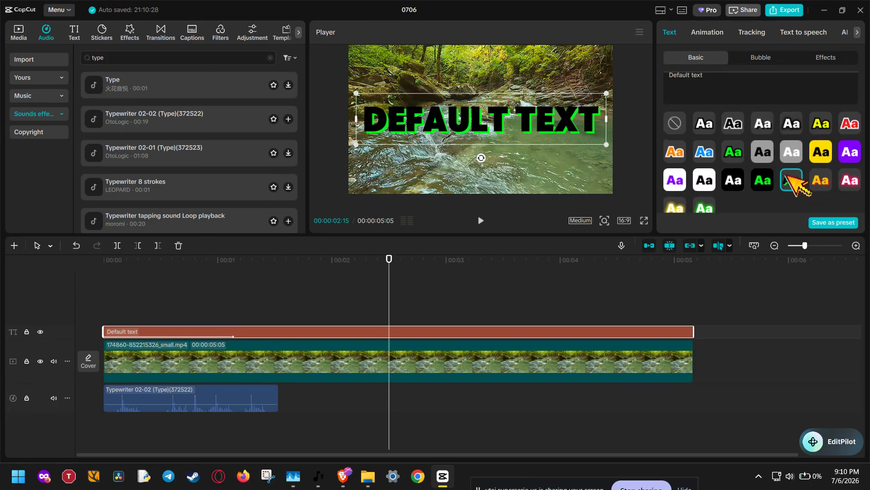
Step: Look through the title text's Blend and Stroke settings
{"action": "scroll", "coordinate": [748, 187], "scroll_direction": "down", "scroll_amount": 1}
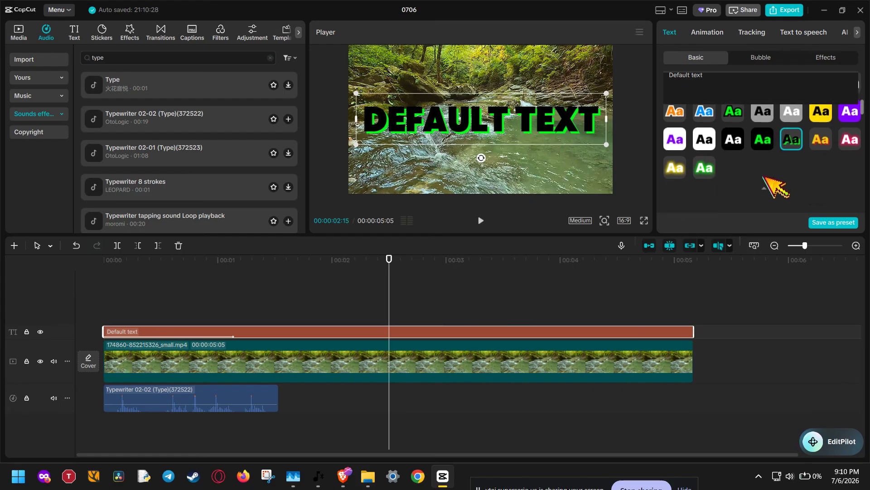
{"action": "scroll", "coordinate": [776, 186], "scroll_direction": "down", "scroll_amount": 6}
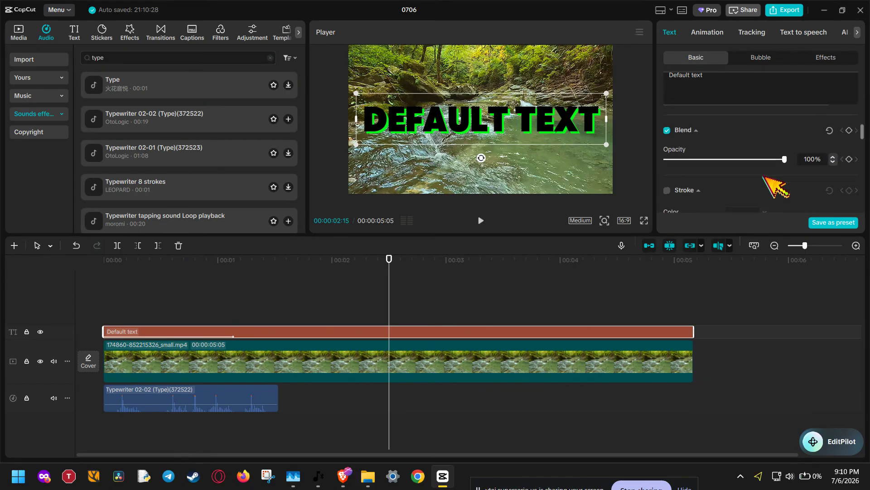
{"action": "scroll", "coordinate": [774, 185], "scroll_direction": "down", "scroll_amount": 4}
{"action": "scroll", "coordinate": [774, 185], "scroll_direction": "up", "scroll_amount": 2}
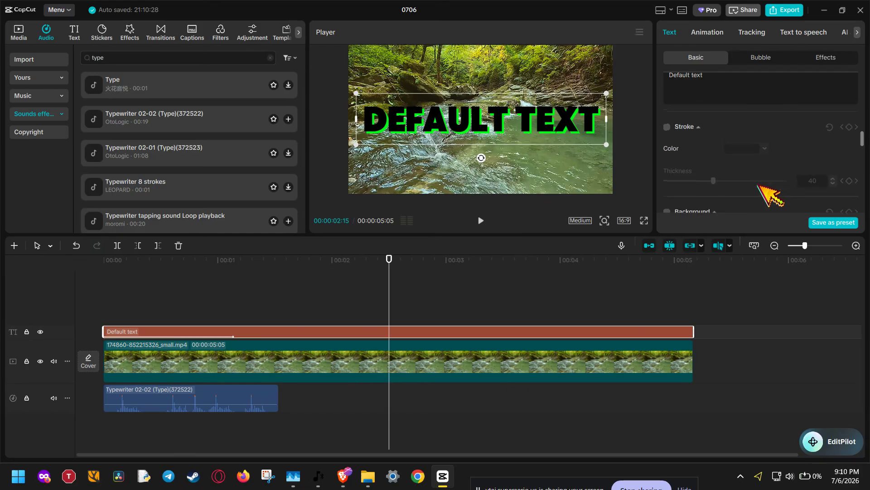